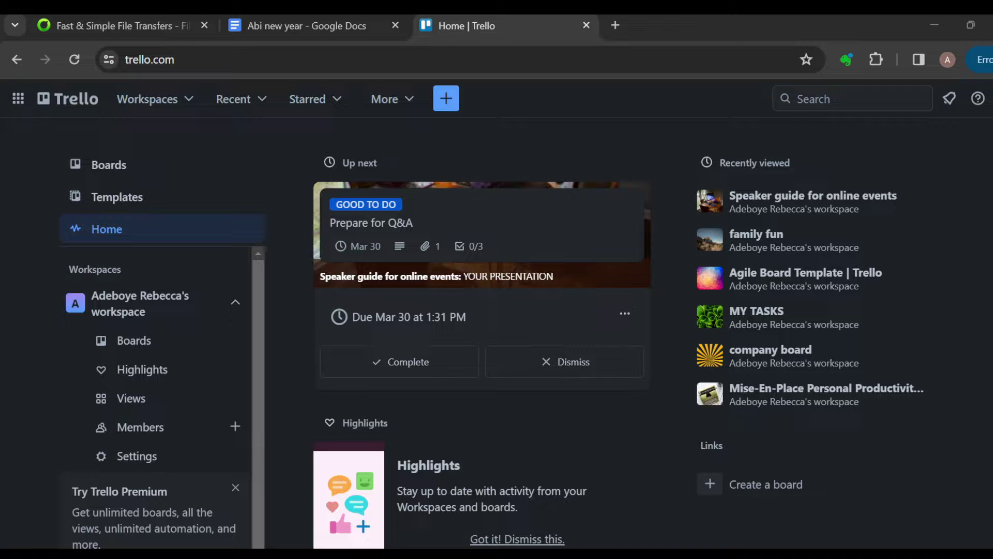
# Step: Go to the workspace's Boards page showing the grid of existing boards
pyautogui.scroll(-10, 482, 331)
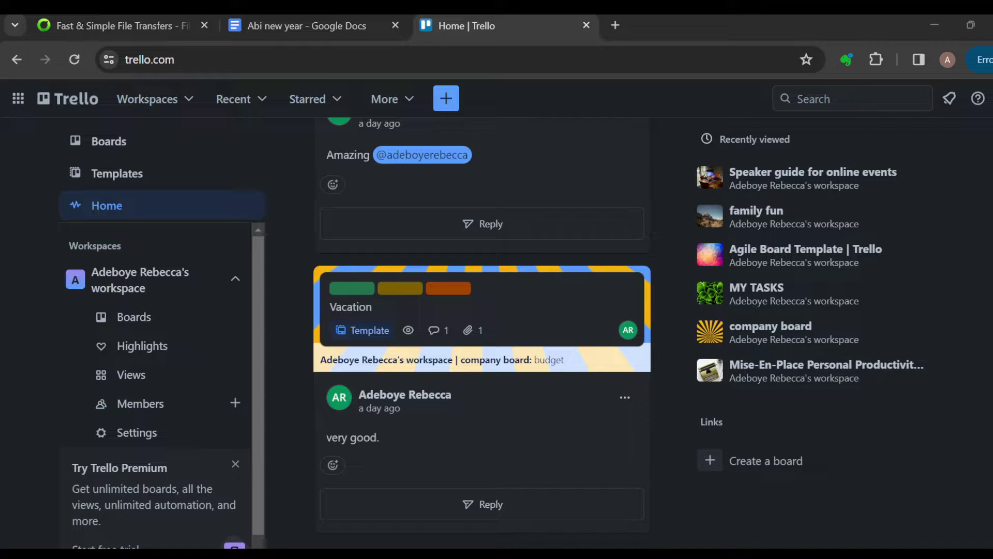
pyautogui.scroll(10, 482, 331)
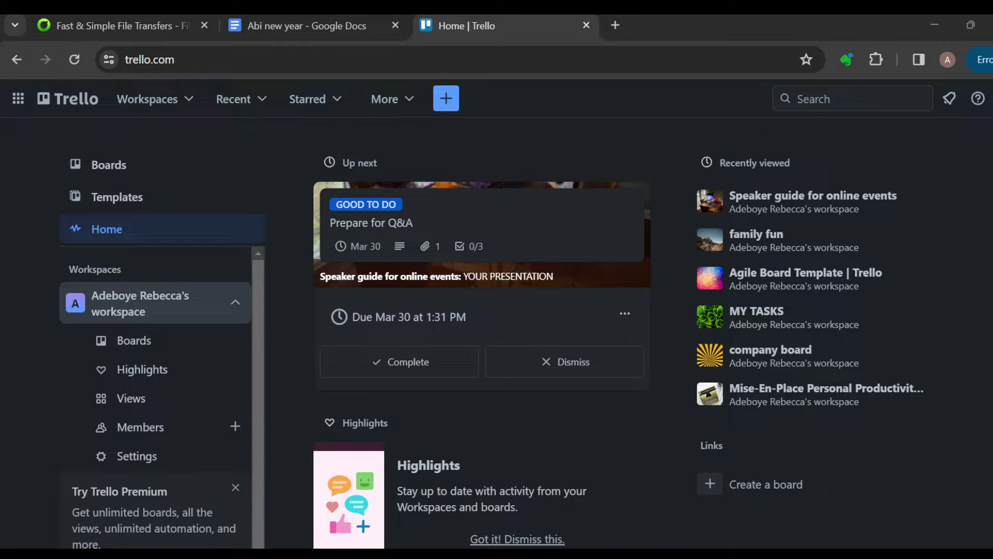
pyautogui.click(148, 348)
pyautogui.click(149, 352)
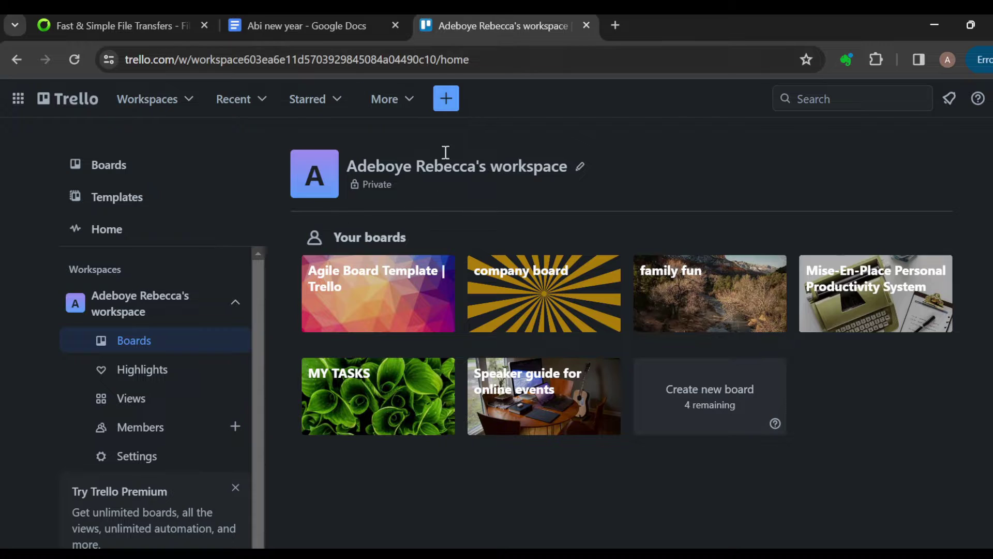
# Step: Browse the board templates under Start with a template, then close the template list
pyautogui.click(448, 101)
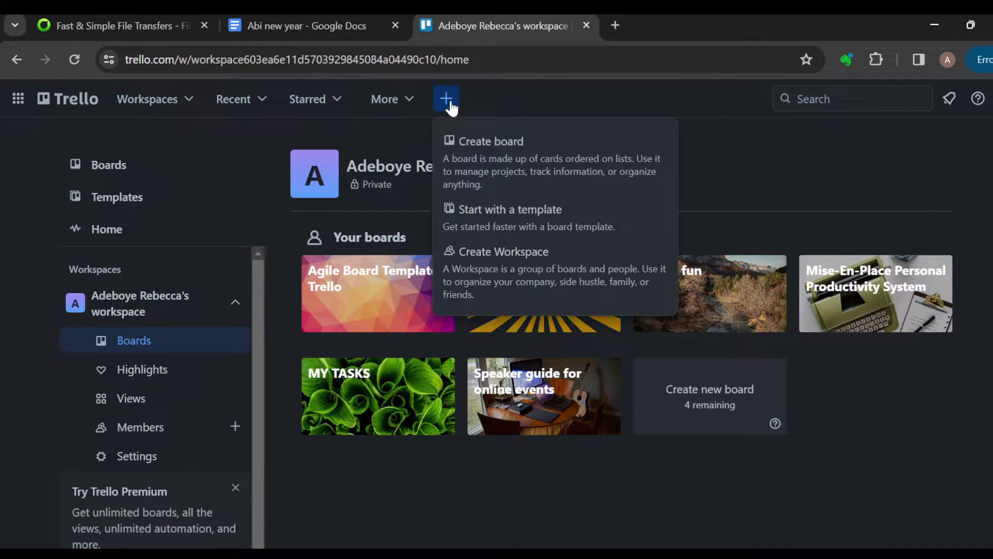
pyautogui.click(490, 226)
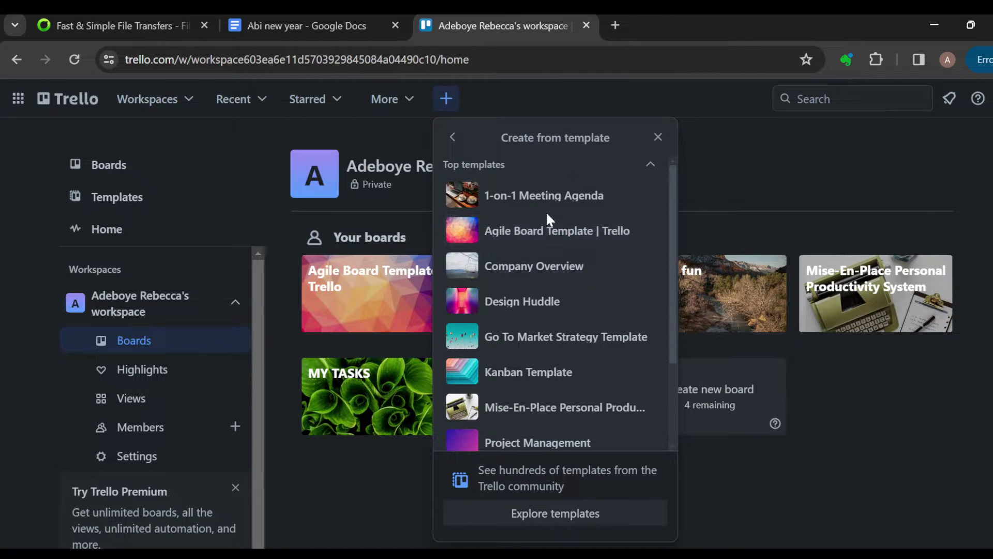
pyautogui.scroll(-2, 547, 306)
pyautogui.scroll(2, 546, 313)
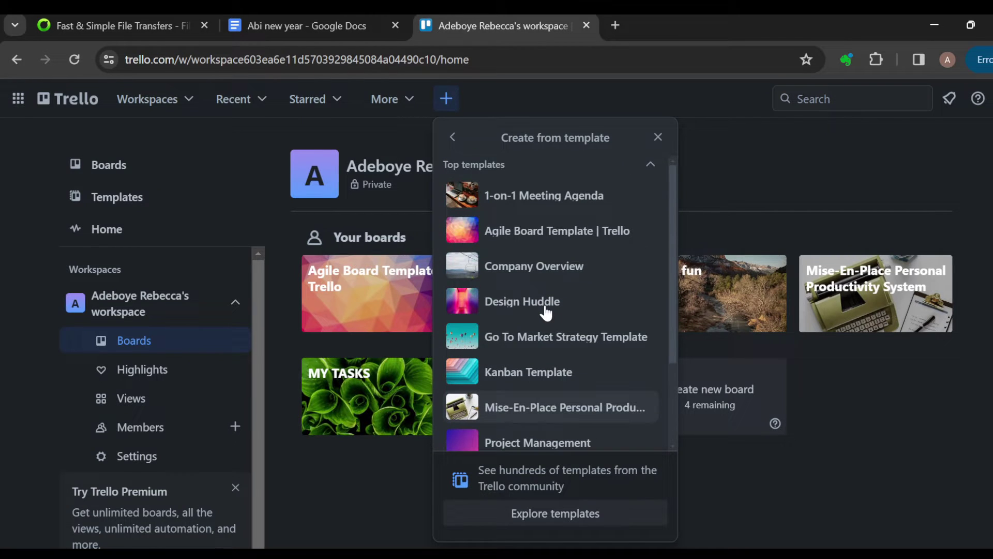
pyautogui.click(658, 137)
# Step: Open the family fun board and rename it to FINANCE TRACKER
pyautogui.click(688, 292)
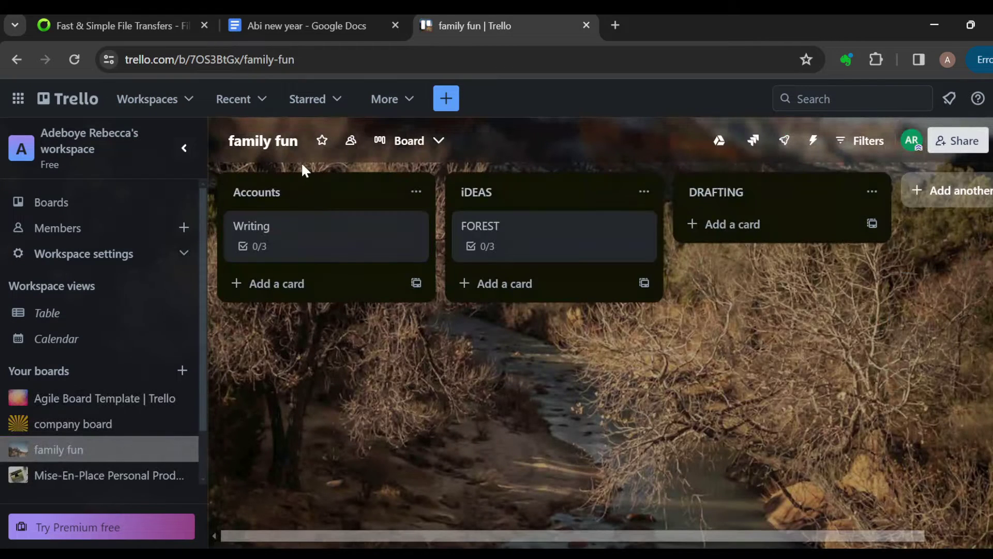
pyautogui.click(294, 144)
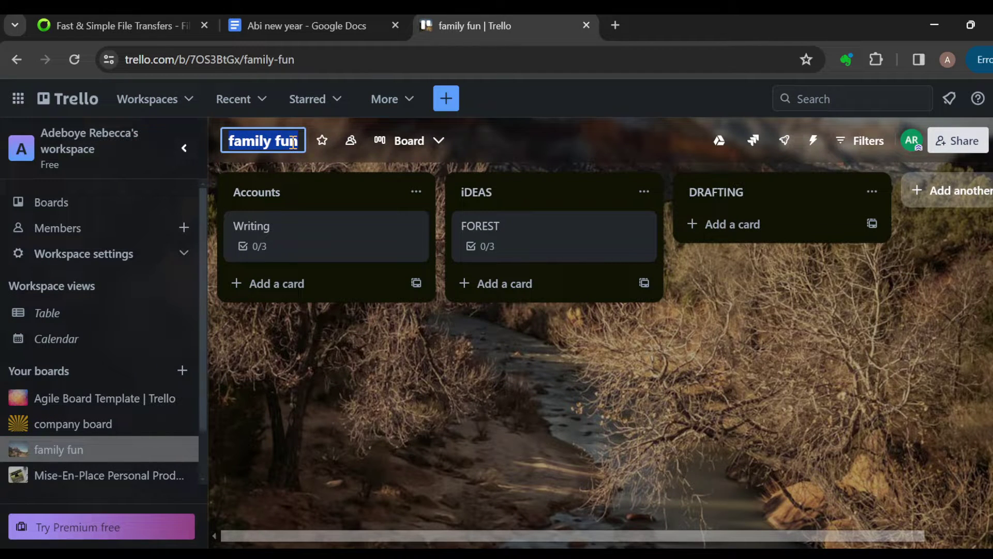
pyautogui.press('BackSpace')
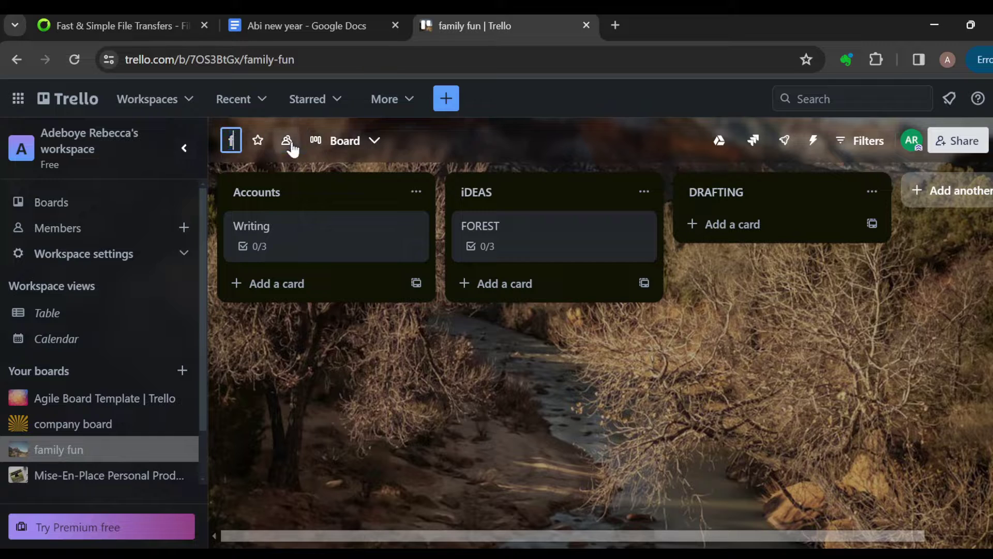
pyautogui.write('fl')
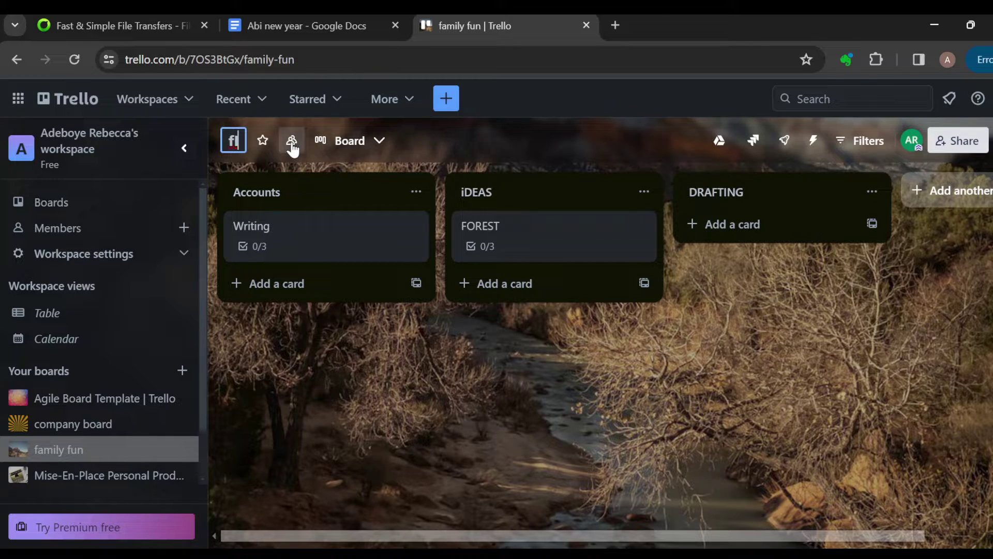
pyautogui.press('BackSpace')
pyautogui.press('BackSpace')
pyautogui.write('F')
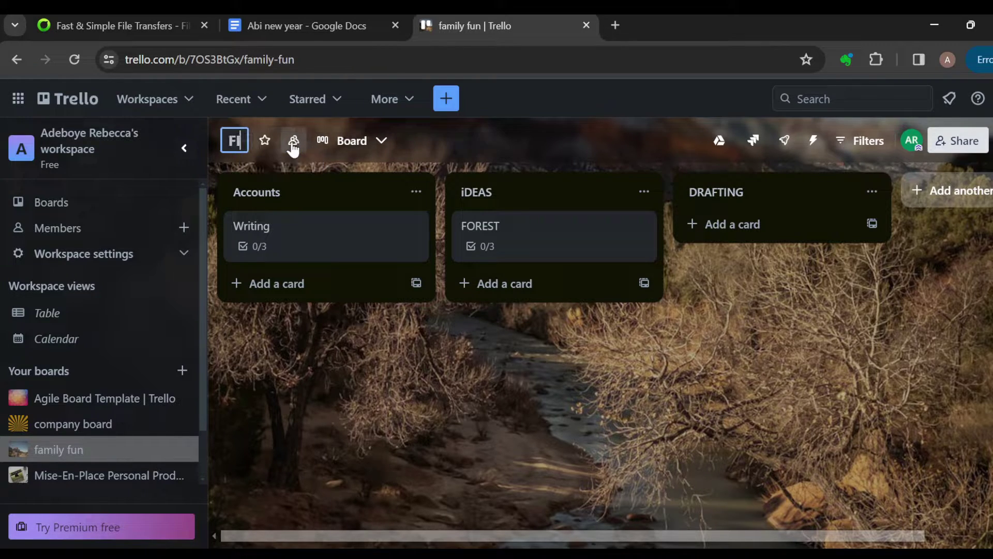
pyautogui.write('INANCE TRA')
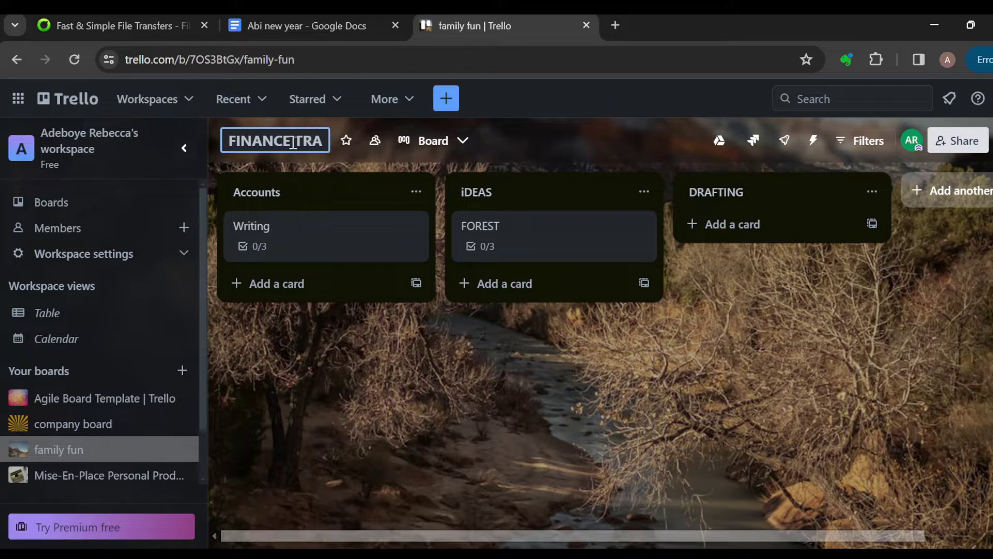
pyautogui.write('CKER')
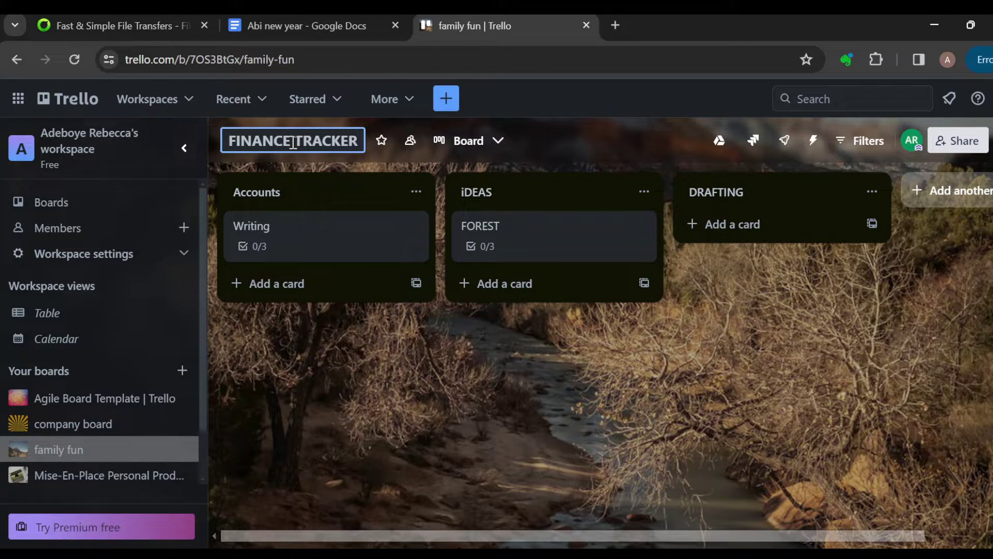
pyautogui.press('Return')
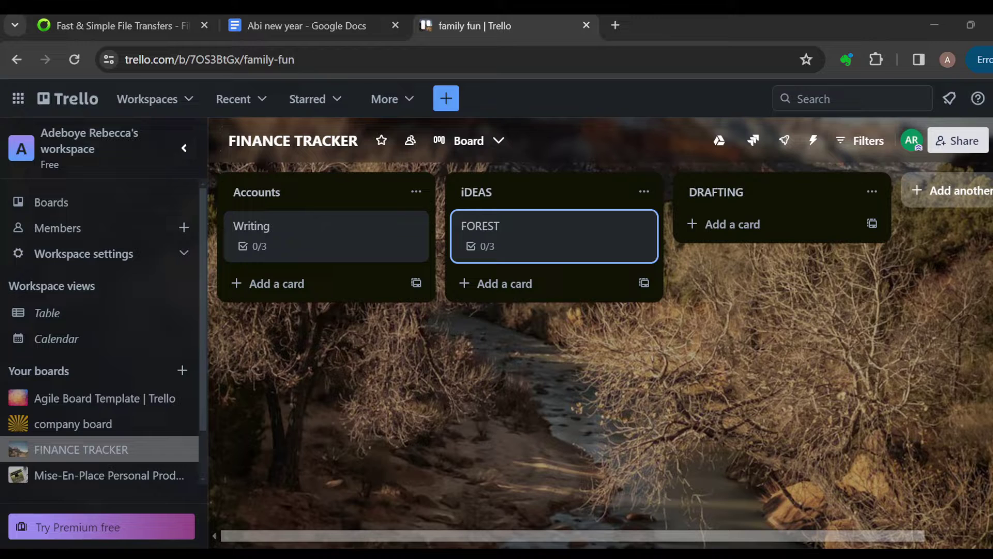
# Step: Rename the Accounts list to RENT
pyautogui.click(319, 192)
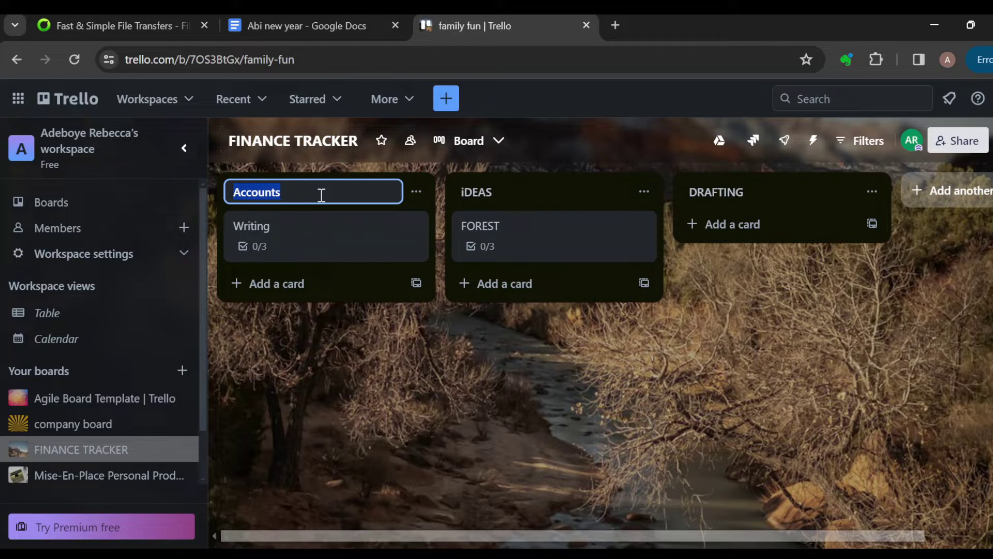
pyautogui.write('RENT')
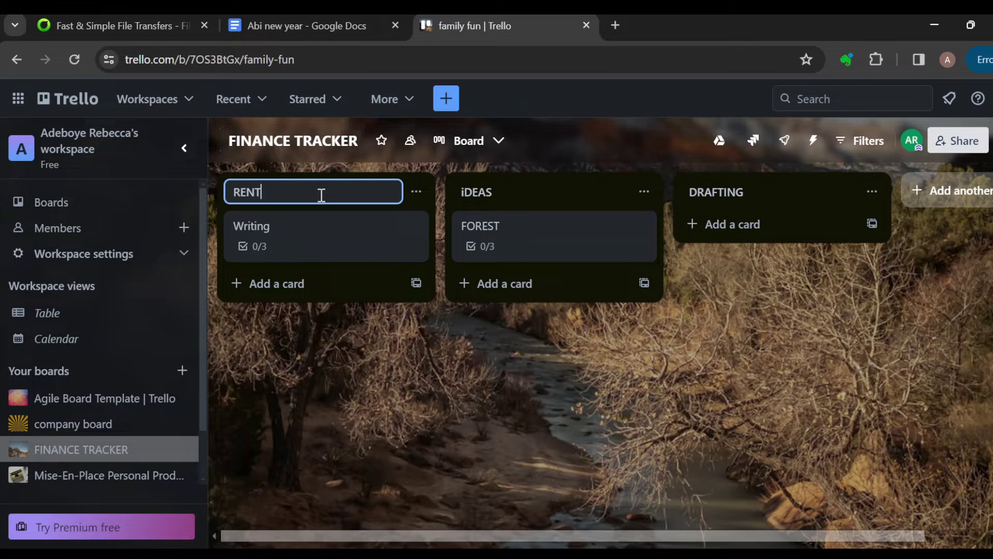
pyautogui.press('Return')
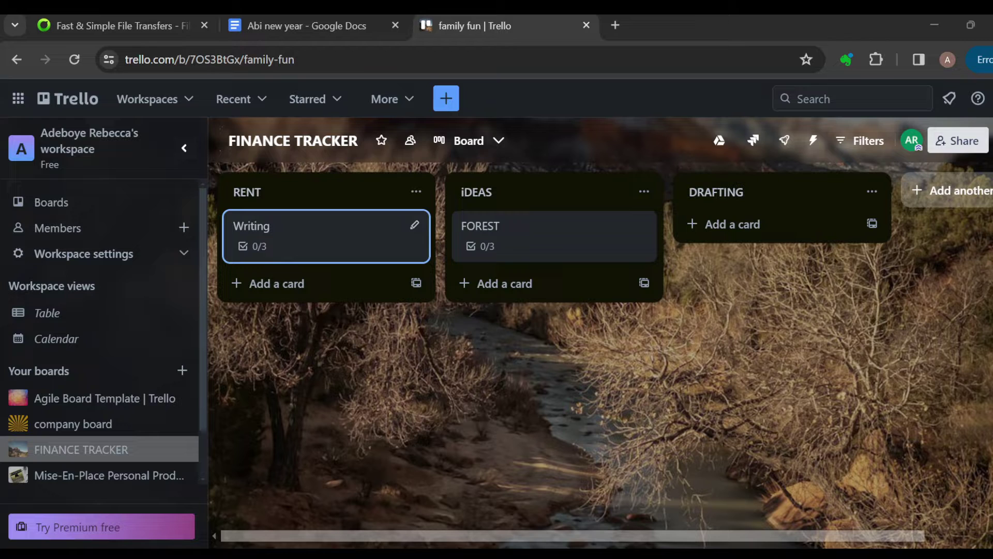
# Step: Rename the Writing card to HOUSE and open its dates, showing due 03/30/2024 1:31 PM
pyautogui.click(415, 225)
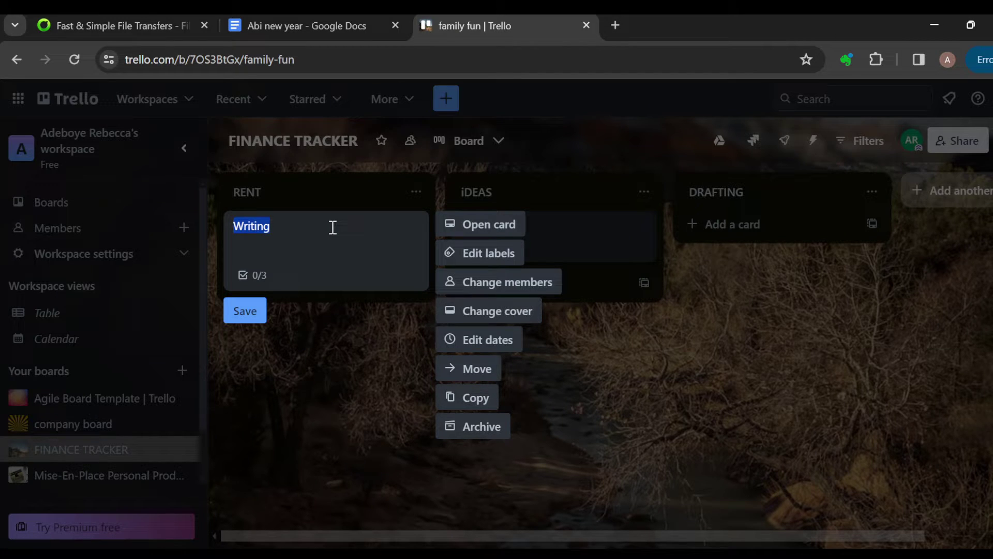
pyautogui.write('HOUSE')
pyautogui.press('Return')
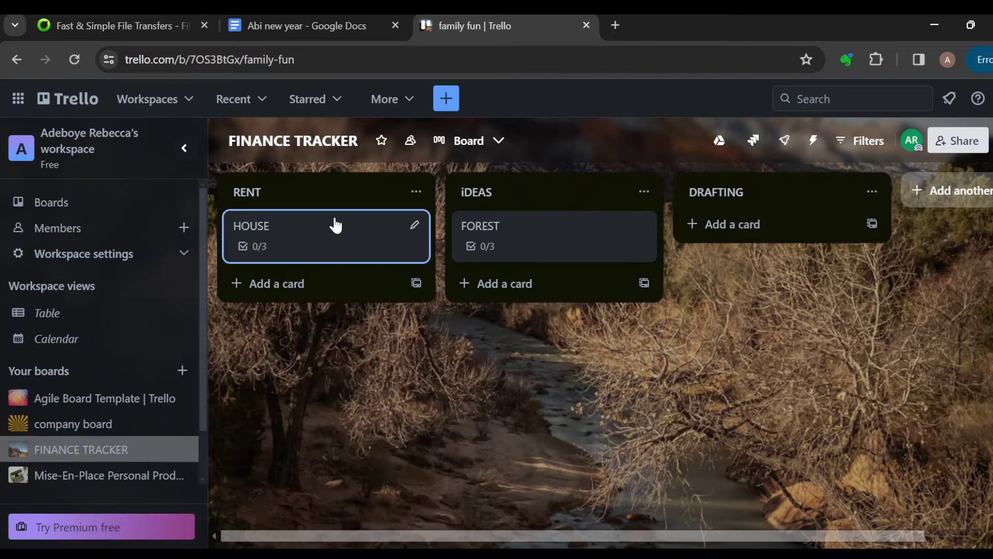
pyautogui.click(415, 224)
pyautogui.click(481, 342)
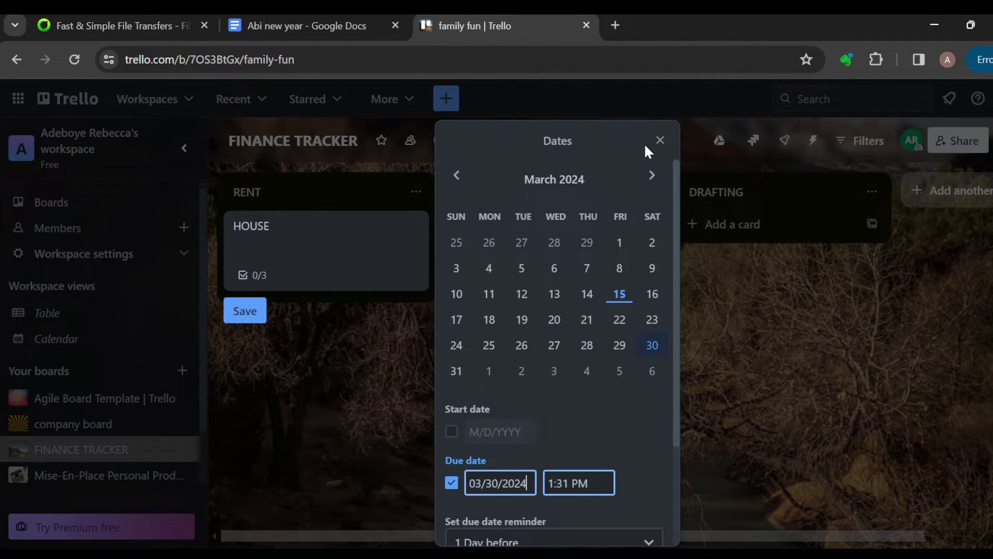
# Step: Close the dates calendar and tag the HOUSE card with the red label
pyautogui.click(660, 140)
pyautogui.click(506, 253)
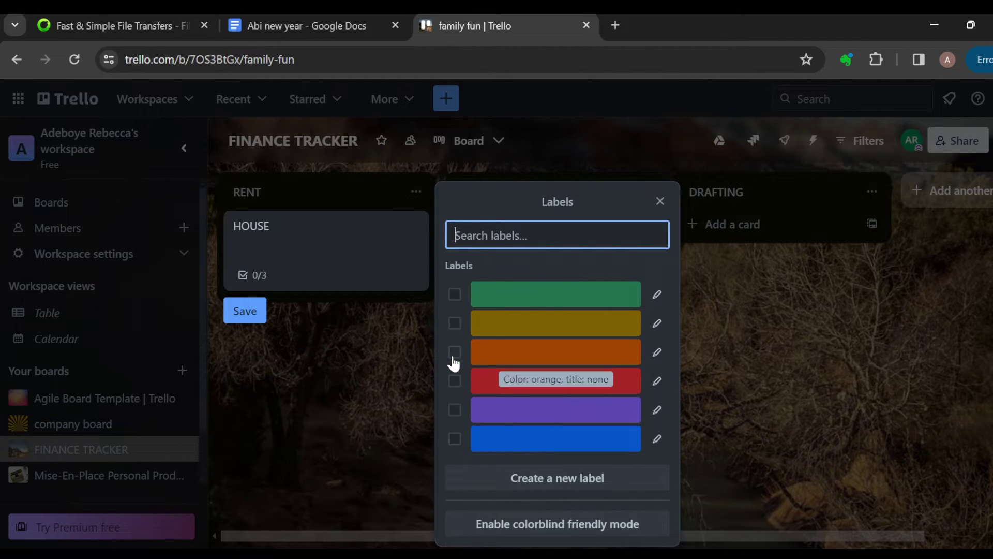
pyautogui.click(454, 381)
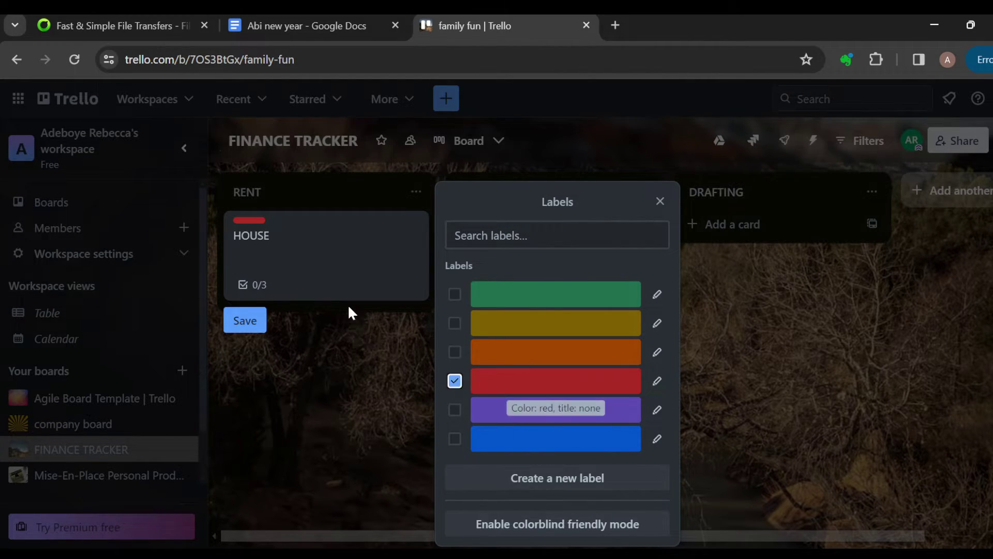
pyautogui.click(661, 201)
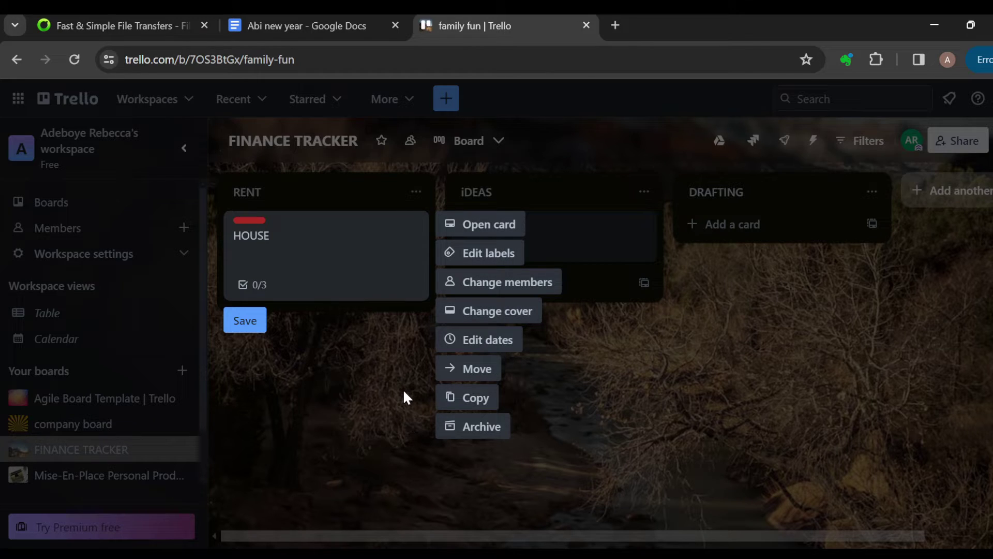
# Step: Save the HOUSE card's quick edits twice, then return to the workspace home
pyautogui.click(253, 320)
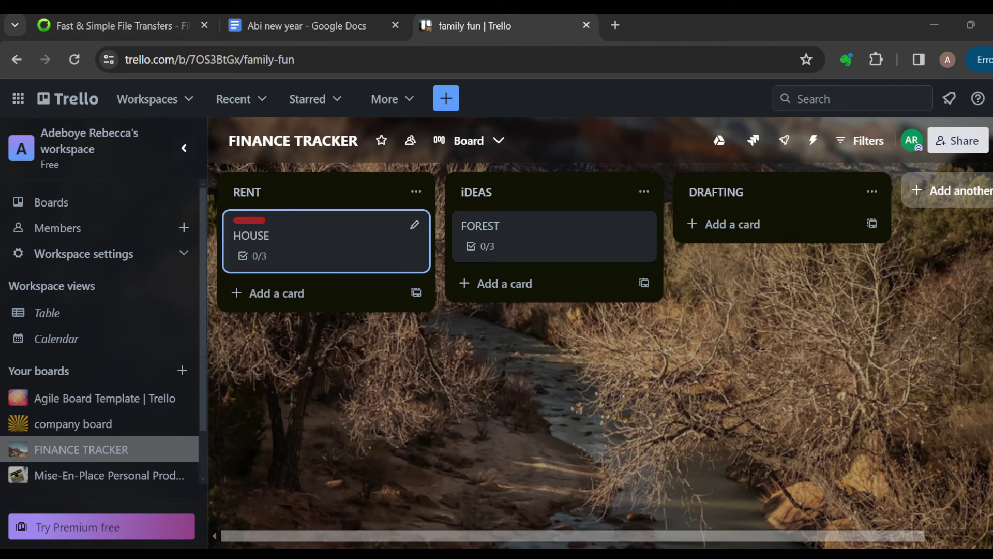
pyautogui.click(415, 224)
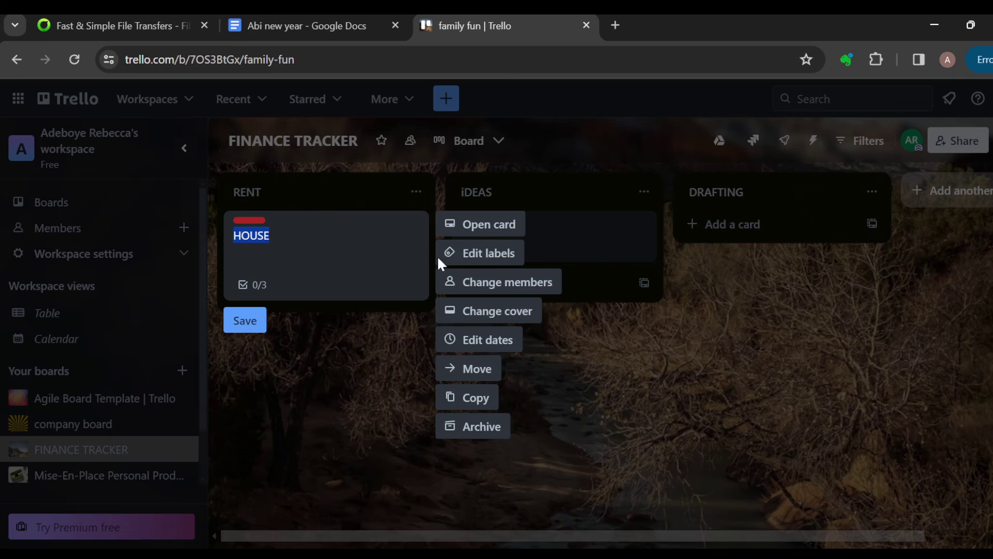
pyautogui.click(265, 320)
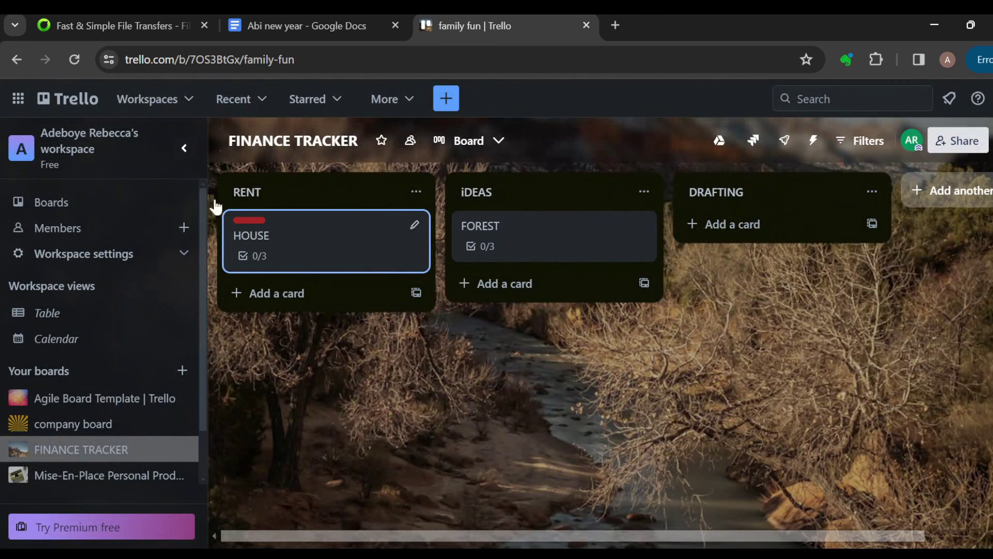
pyautogui.click(67, 98)
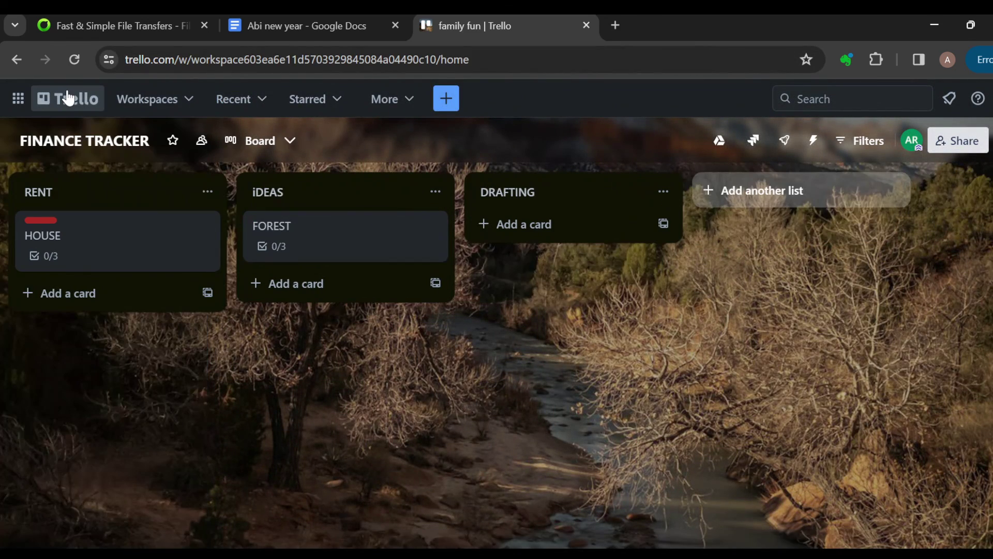